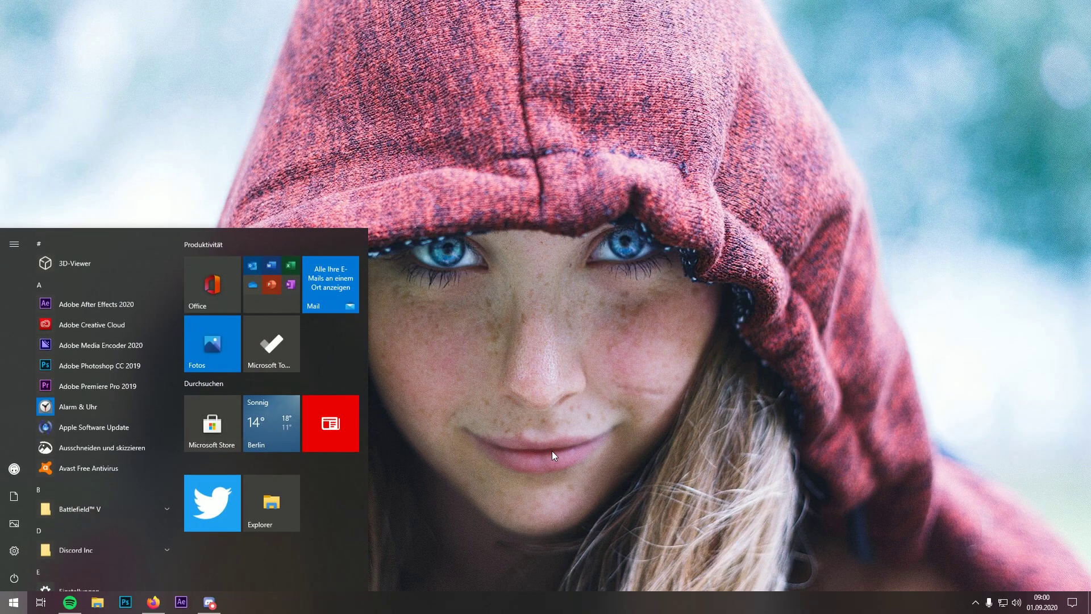
Browse to the Trackmania folder under Documents in the file browser, then close it.
click(261, 509)
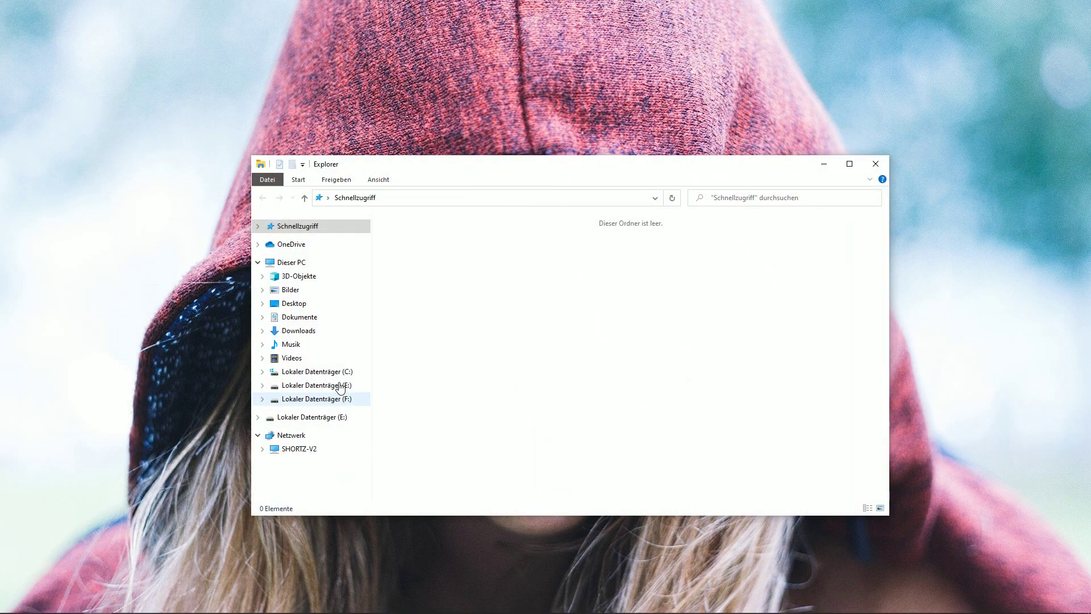
click(298, 318)
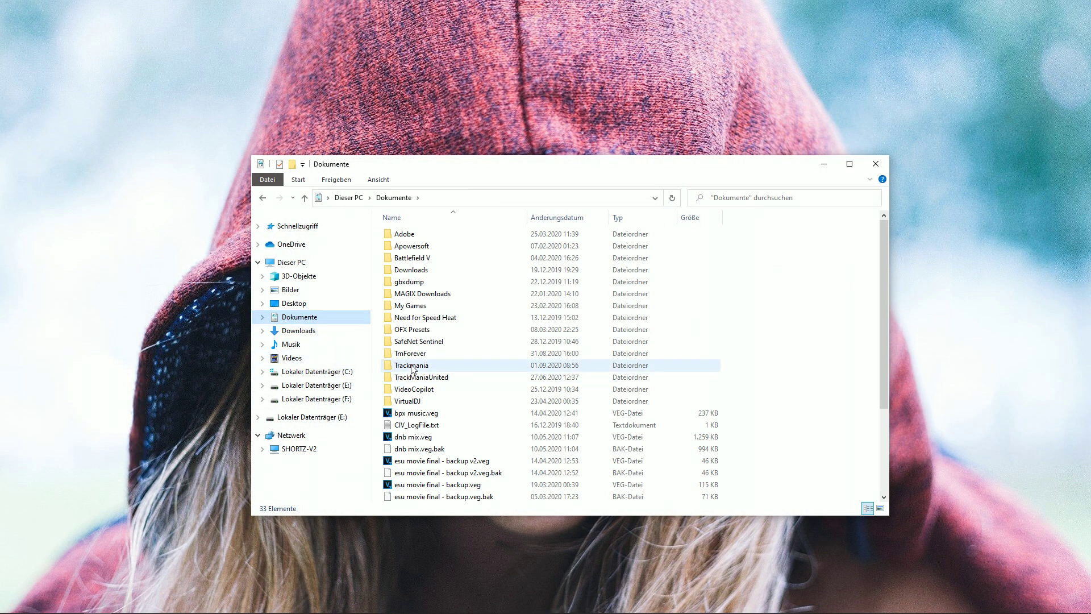
double_click(411, 365)
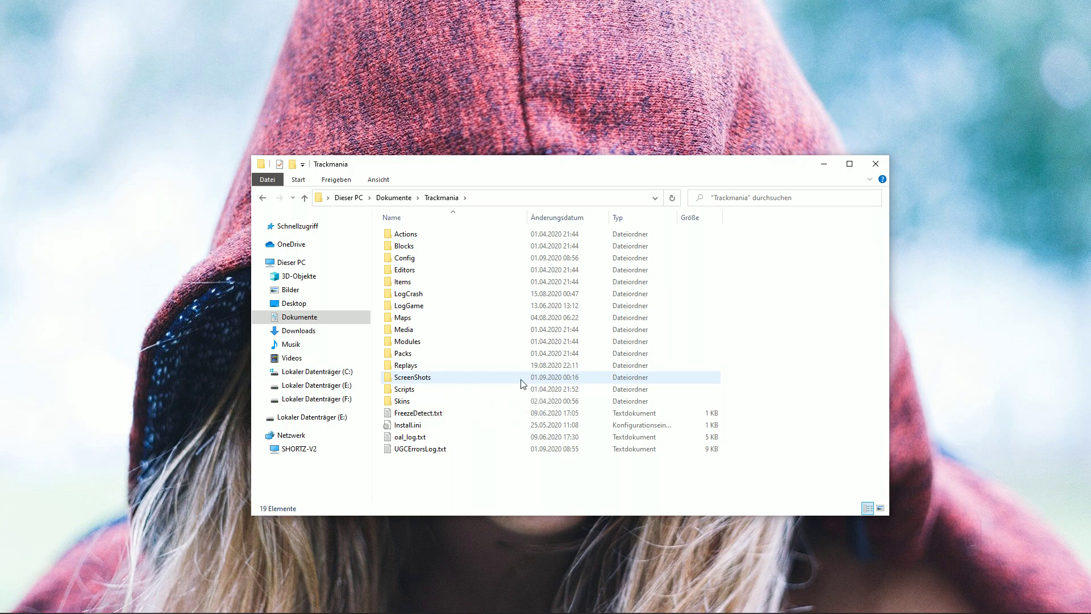
click(876, 165)
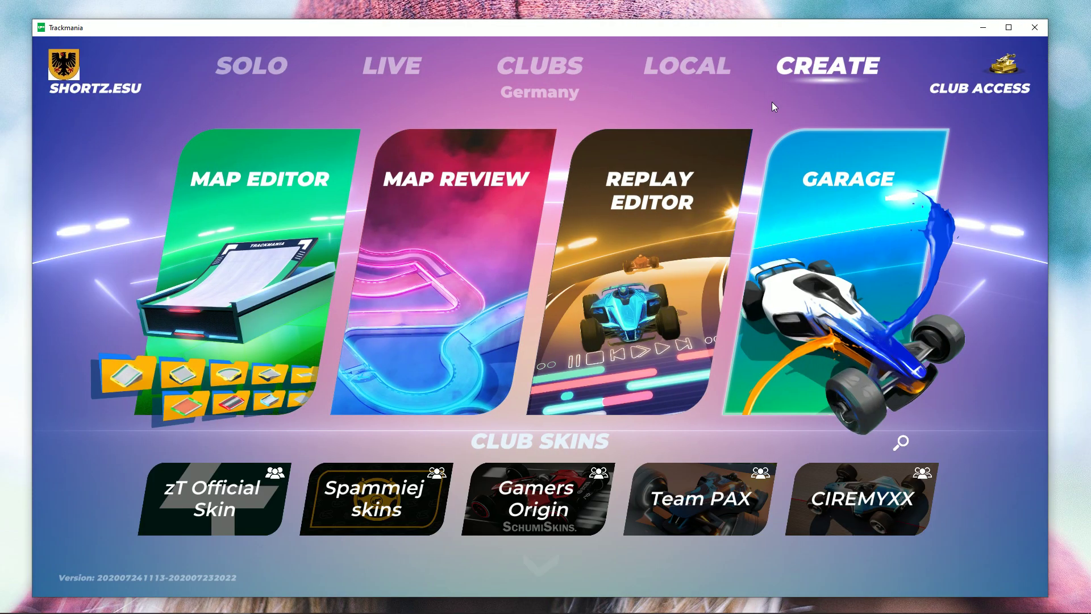
Review the game's Graphic settings and close Settings.
key(Escape)
scroll(808, 182, down, 3)
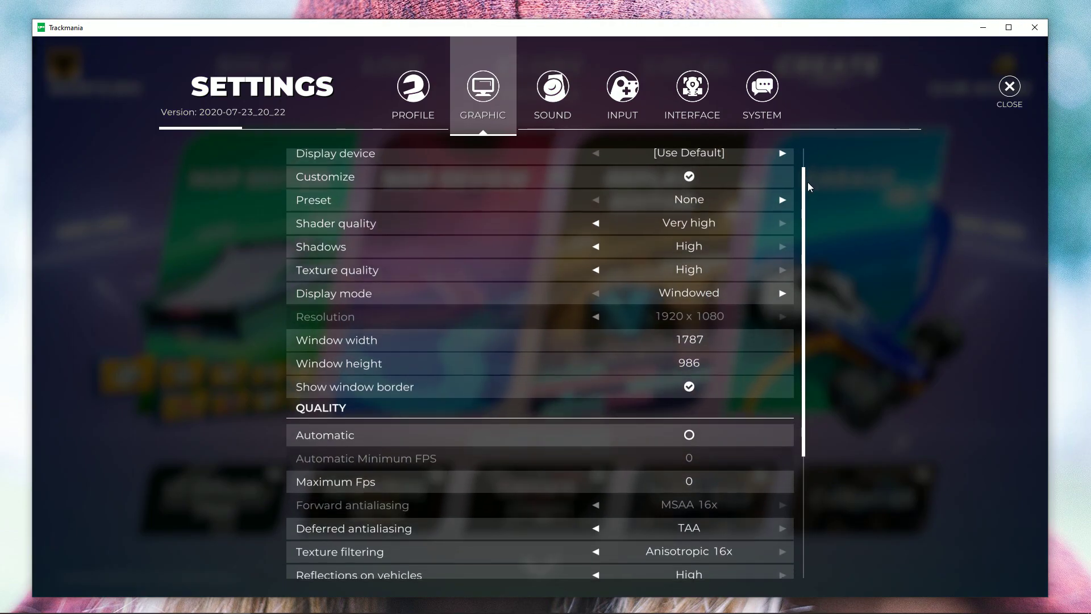
drag(807, 182, 832, 296)
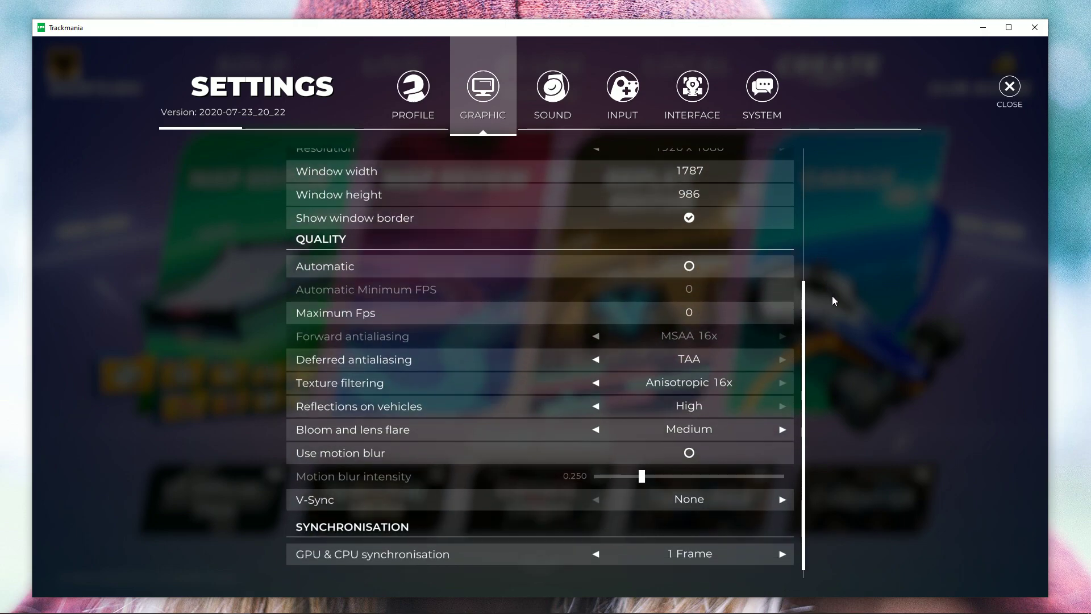
click(1011, 109)
Choose the Sunset Tech replay from the list, confirm it and load it into the editor.
click(690, 231)
click(555, 271)
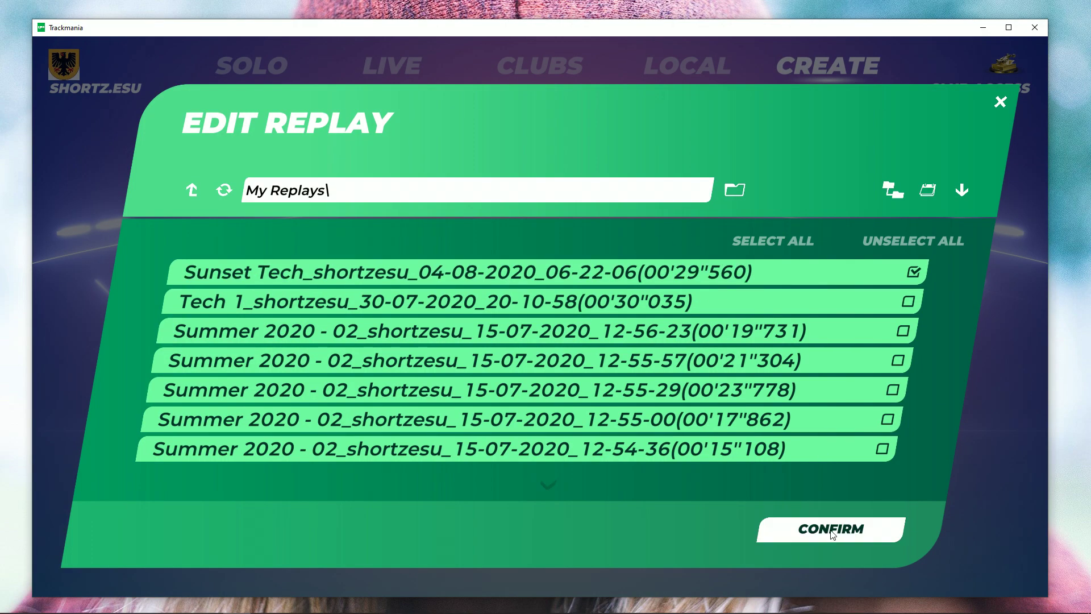
click(833, 530)
click(842, 409)
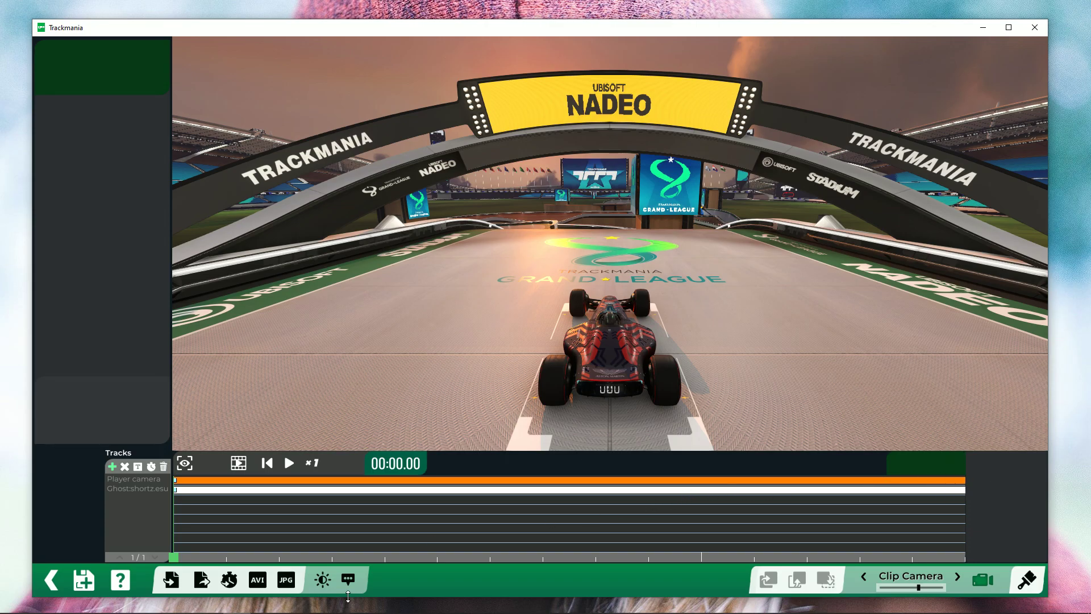
click(323, 583)
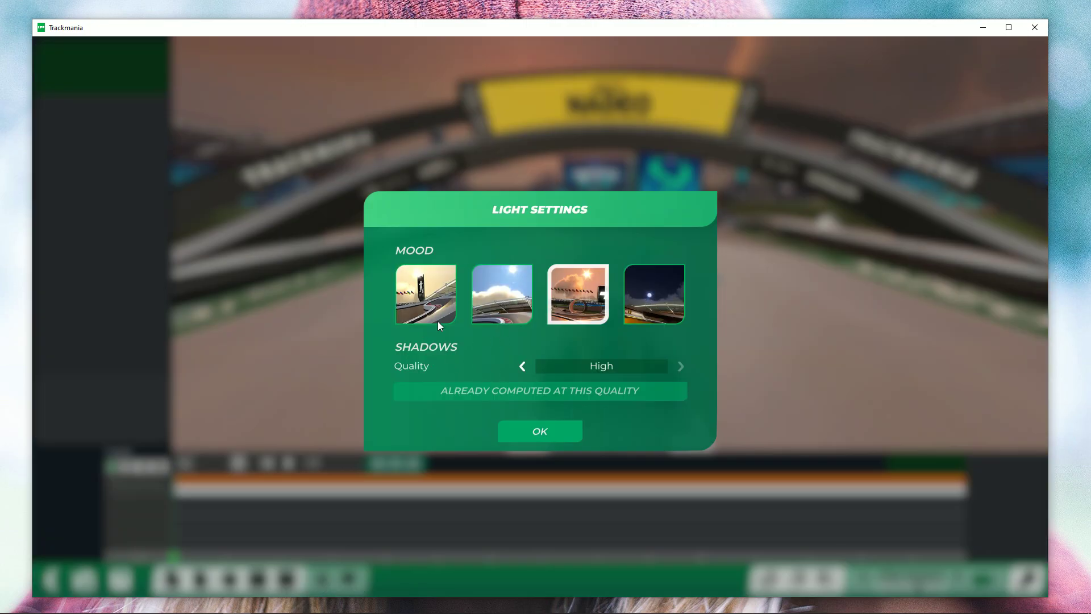
click(501, 290)
click(431, 302)
click(503, 294)
click(654, 294)
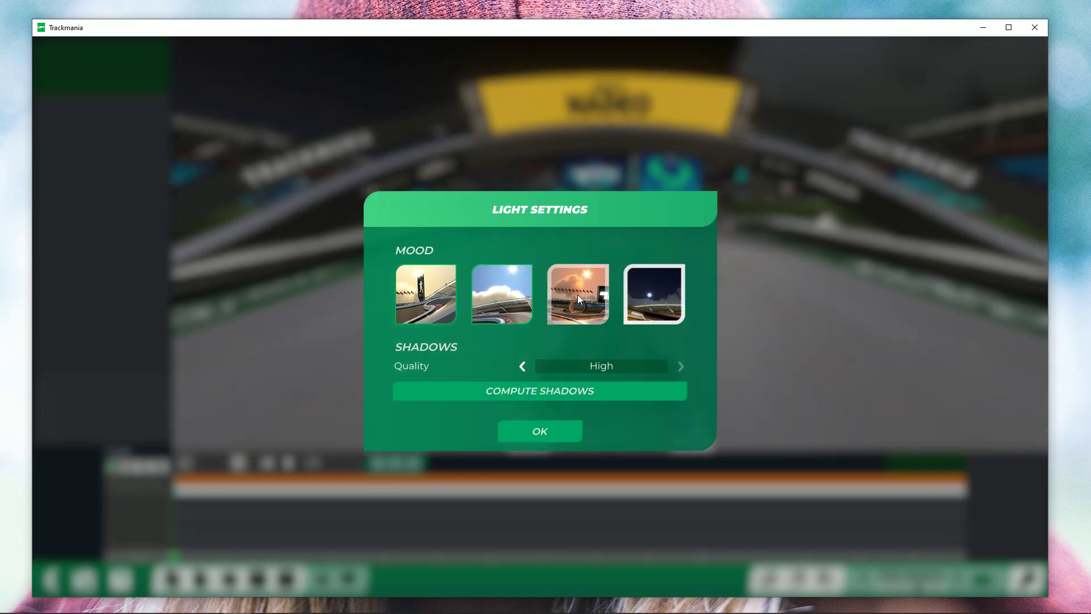
click(505, 301)
click(579, 294)
click(522, 366)
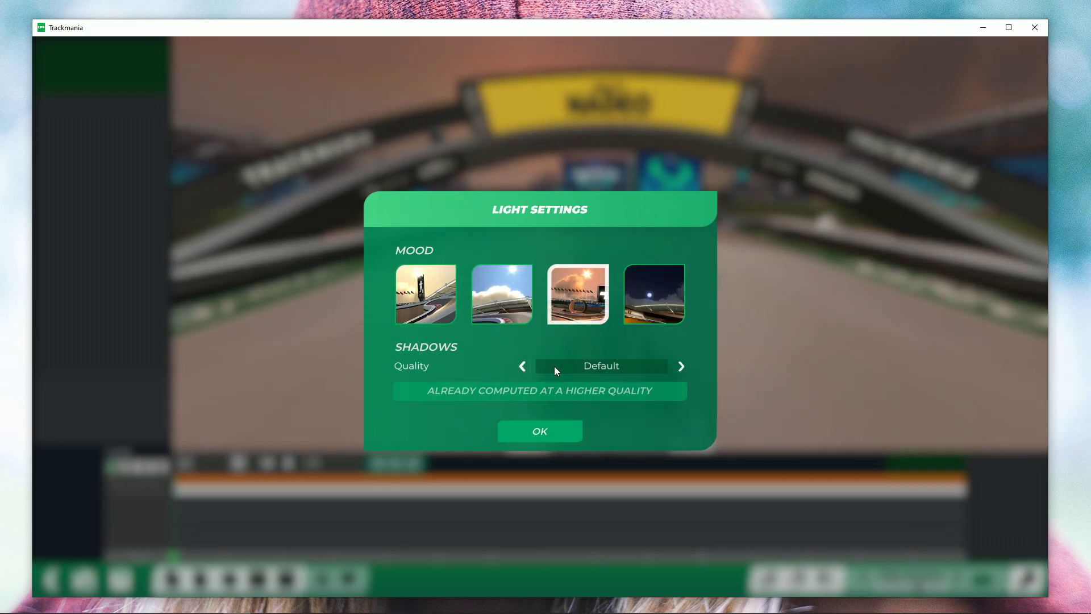
click(681, 366)
click(540, 435)
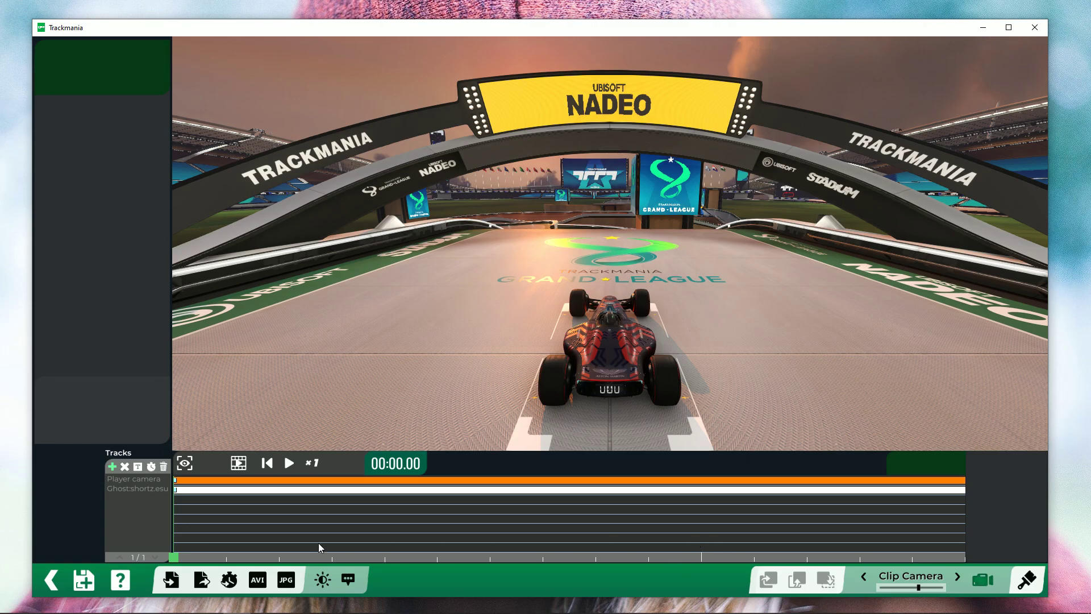
Configure a 3840×2160, 60 fps AVI export with advanced parameters shown and start rendering.
click(257, 581)
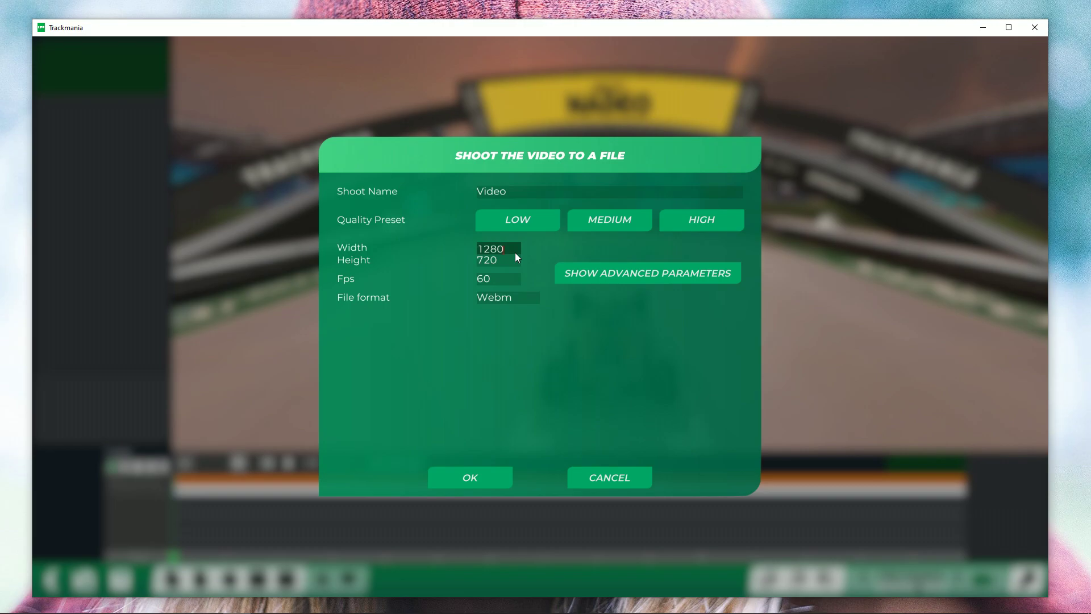
text(84)
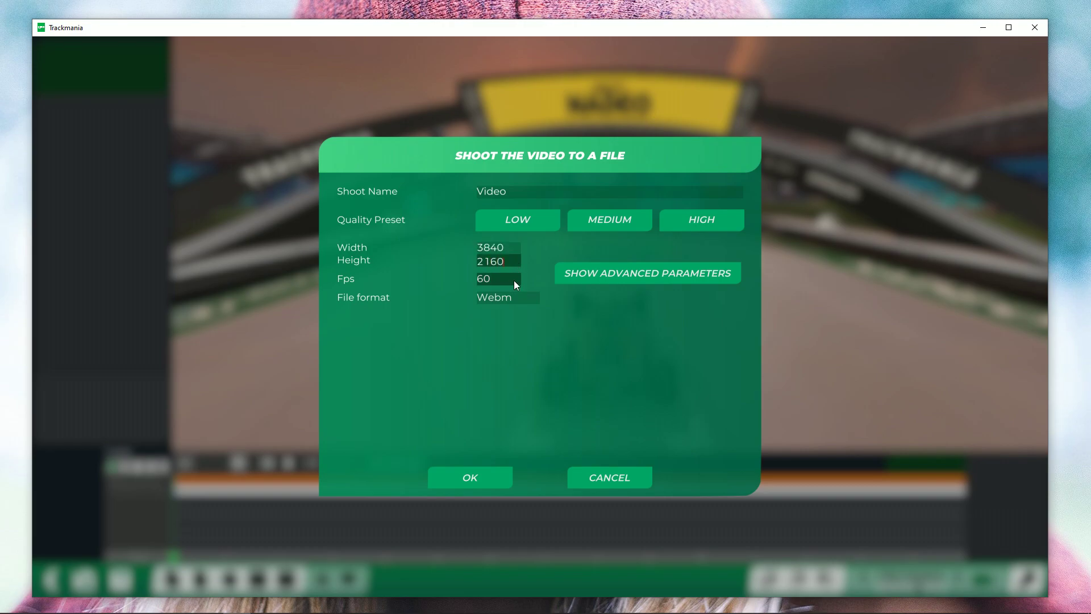
click(508, 298)
click(648, 274)
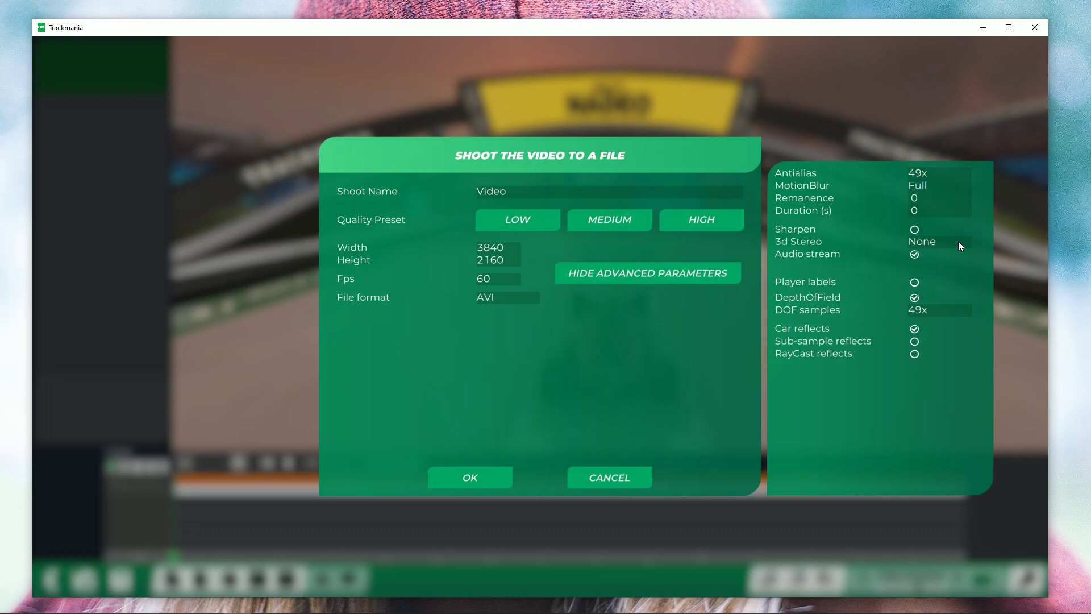
click(476, 473)
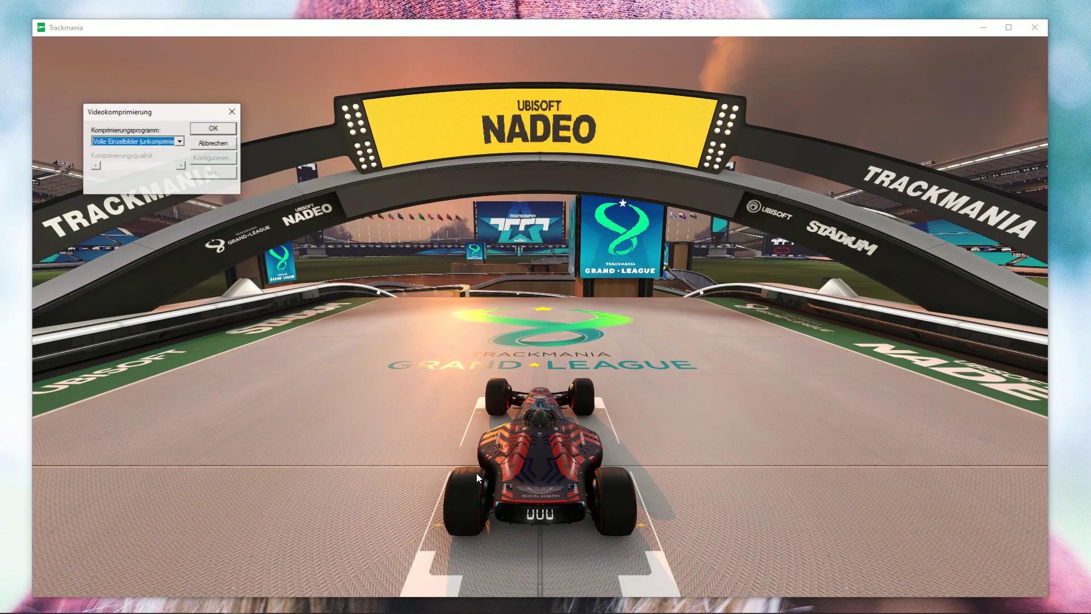
Select the UtVideo T2 YUV422 BT.709 compressor, accept its configuration and start the render.
click(150, 142)
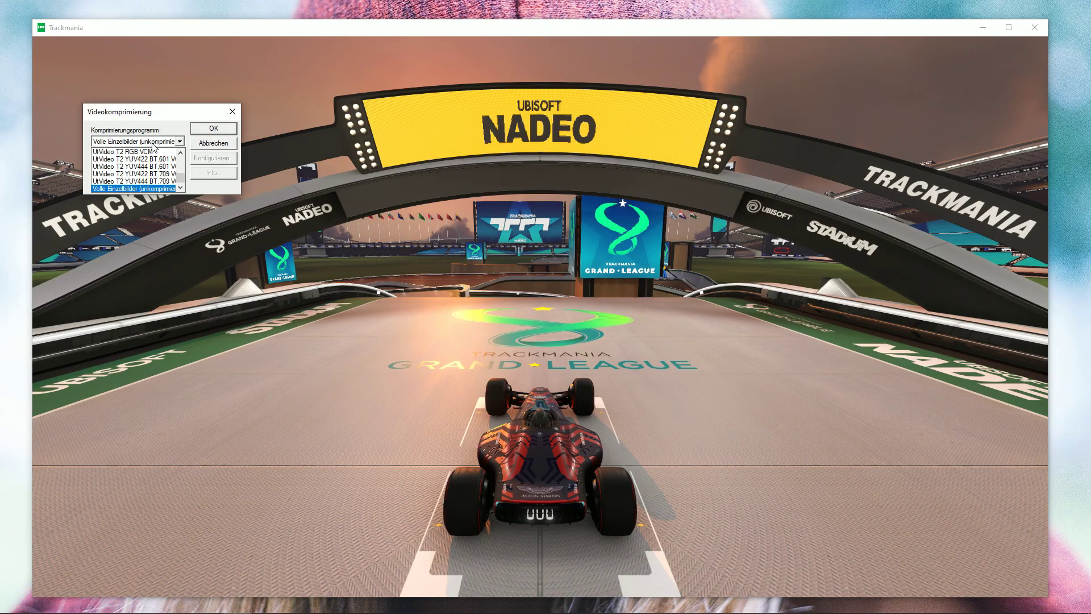
click(155, 174)
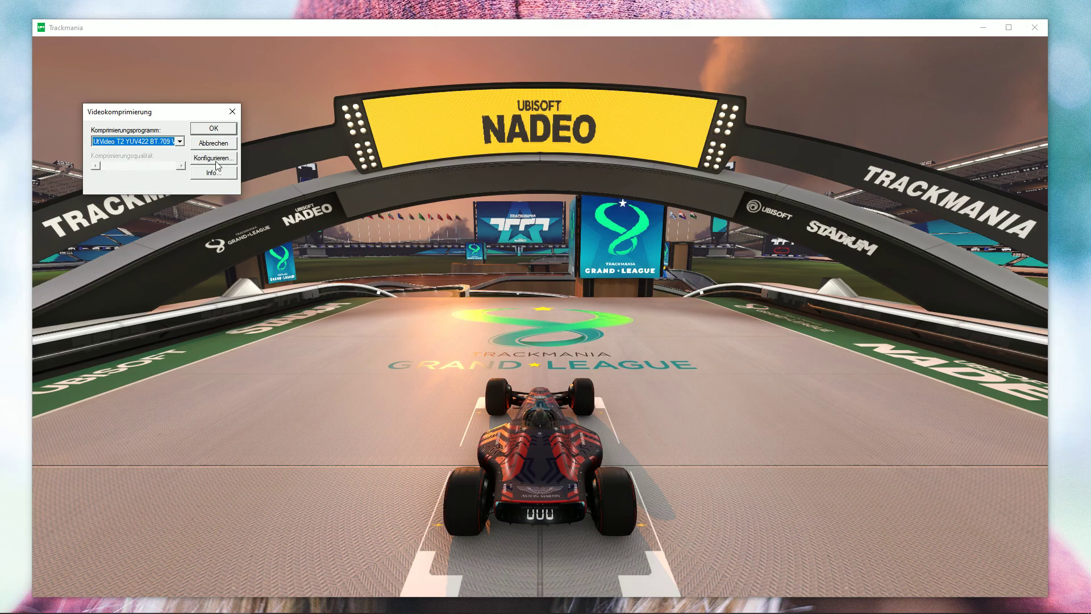
click(214, 157)
drag(203, 154, 201, 211)
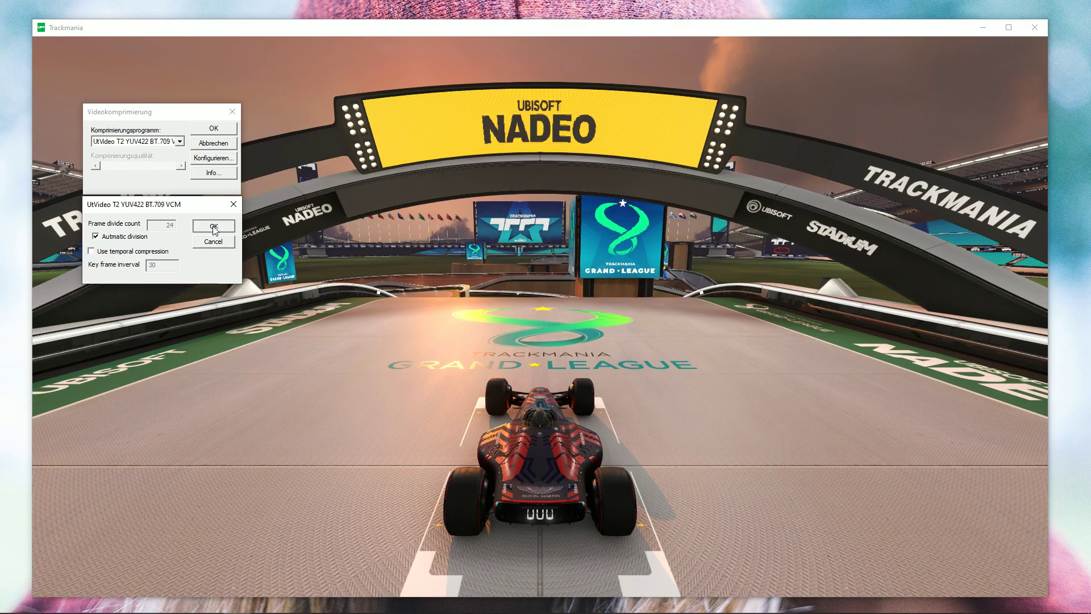
click(214, 229)
click(215, 130)
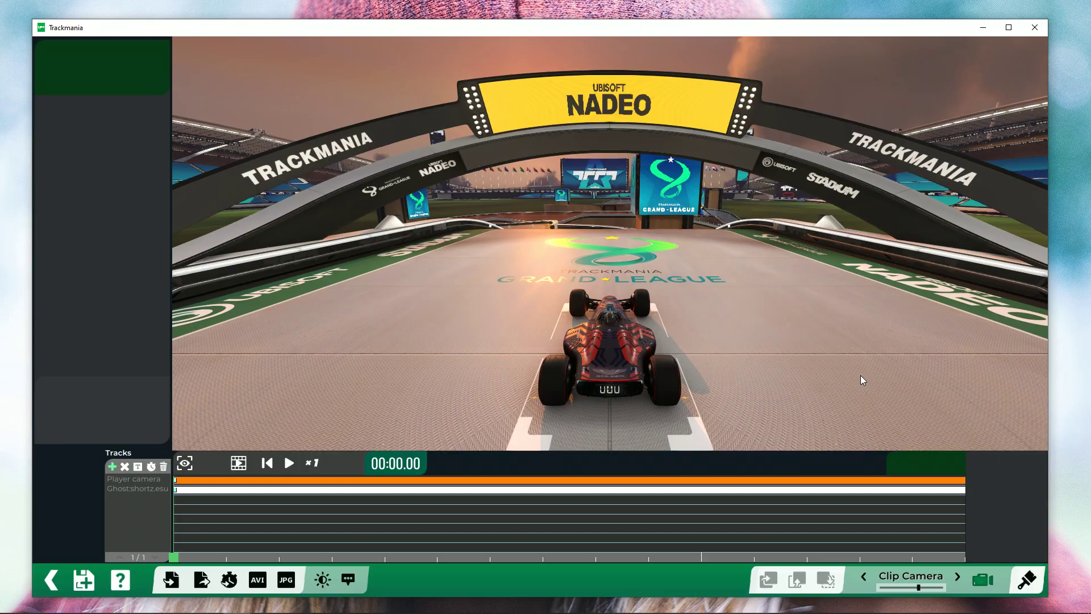
Set a 1280×720 WebM export with car reflections off and audio quality 1, and start rendering.
click(259, 579)
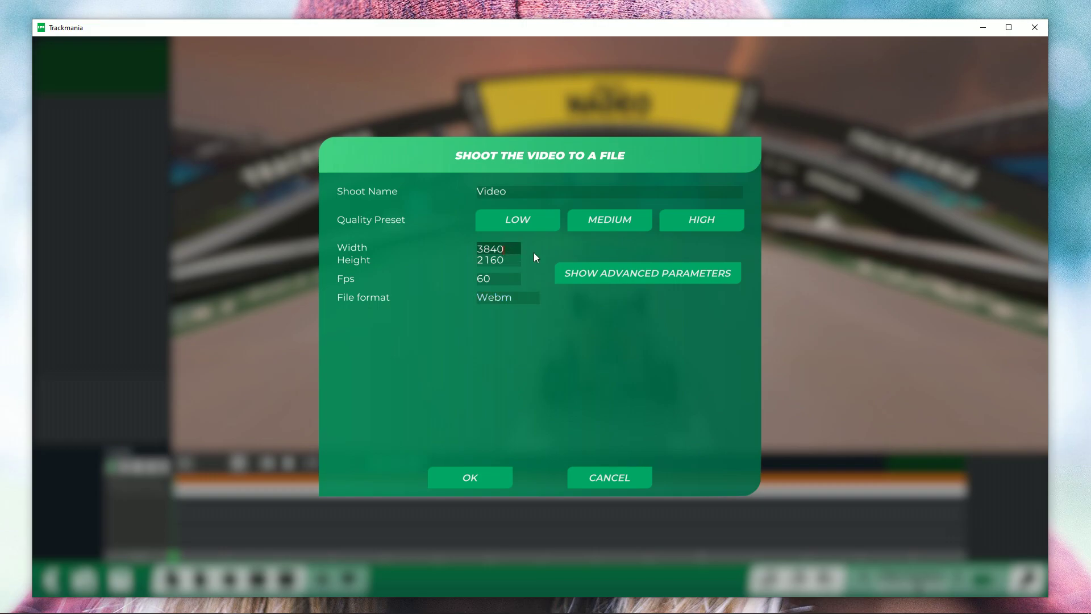
key(BackSpace)
key(BackSpace)
key(BackSpace)
text(1280)
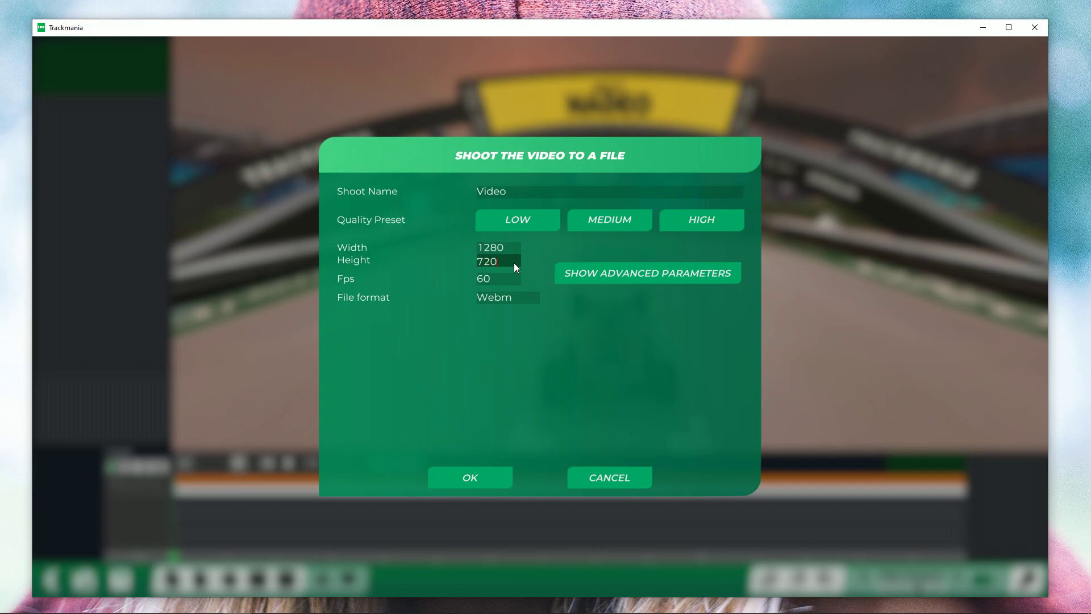
click(644, 271)
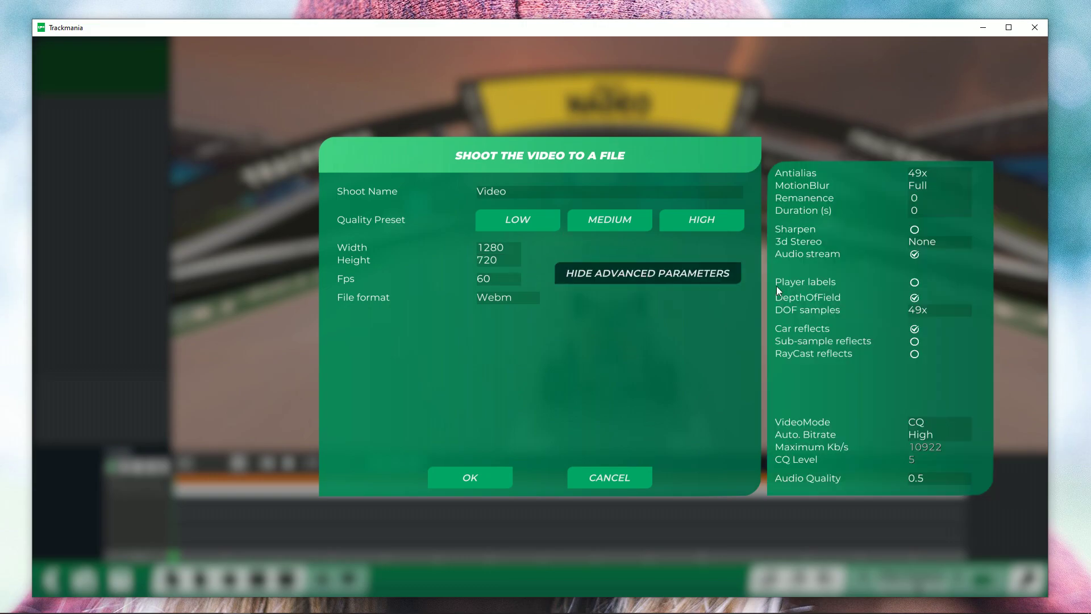
click(914, 331)
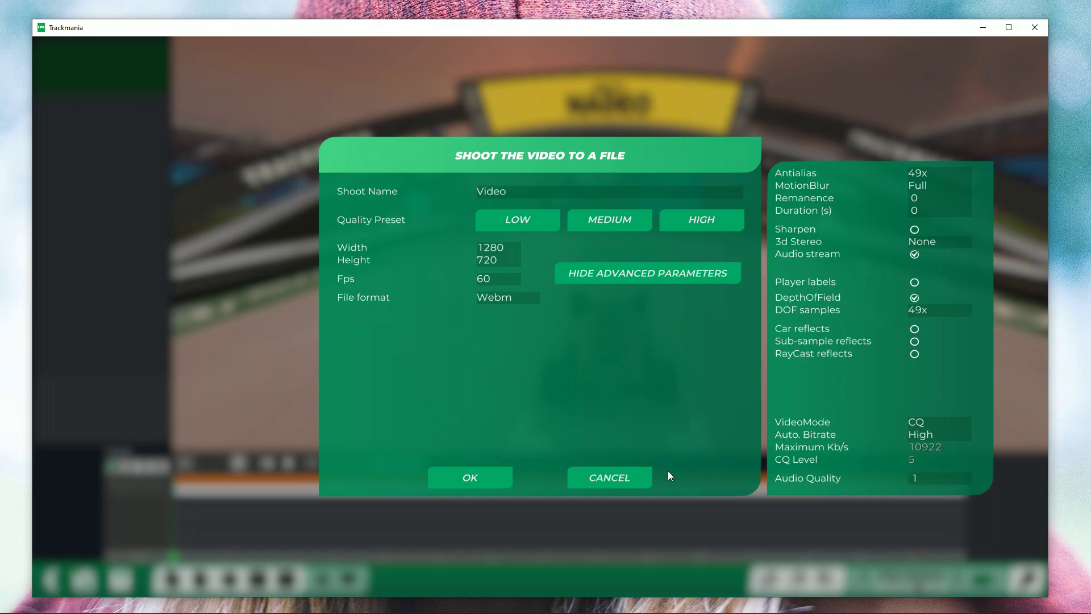
click(471, 478)
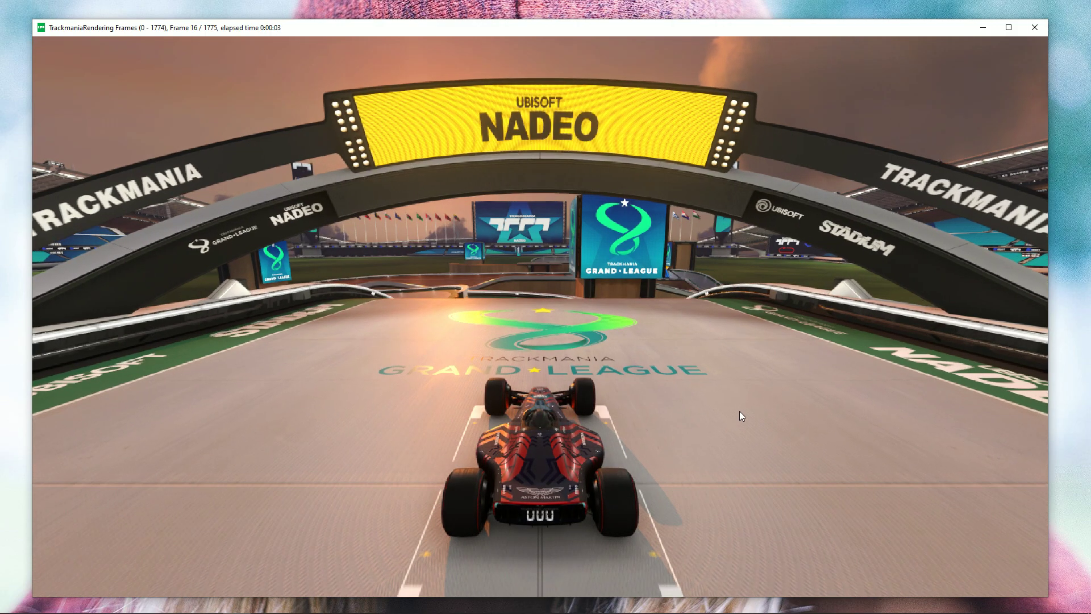